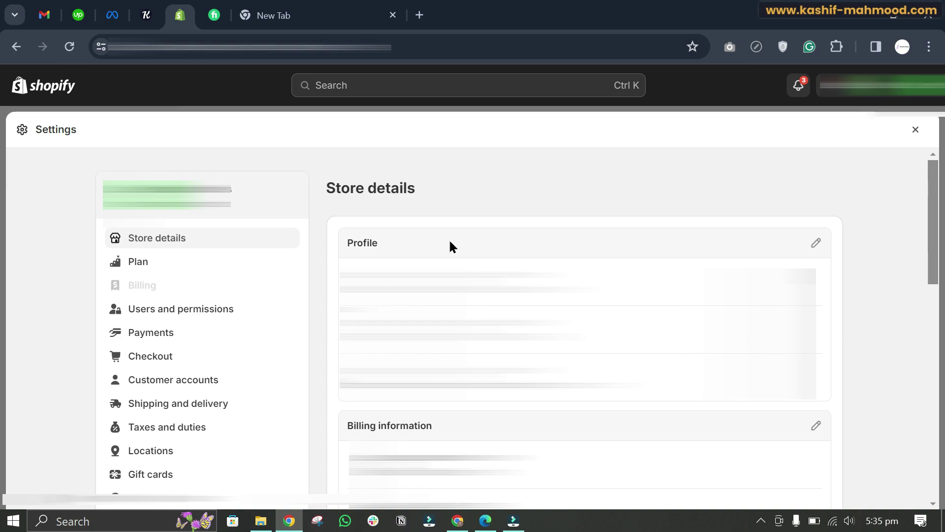
- Open the store profile editor and follow its link to Notification settings
{"action": "left_click", "coordinate": [816, 244]}
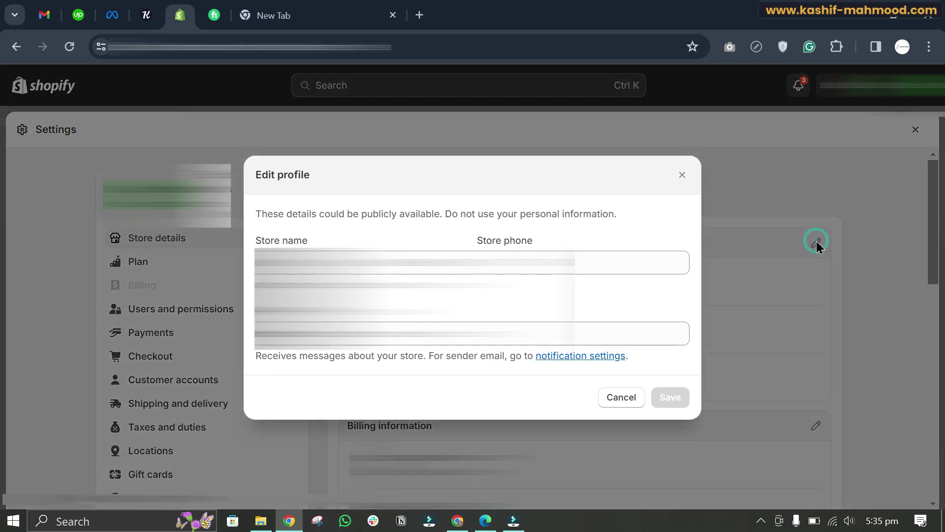
{"action": "left_click", "coordinate": [588, 357]}
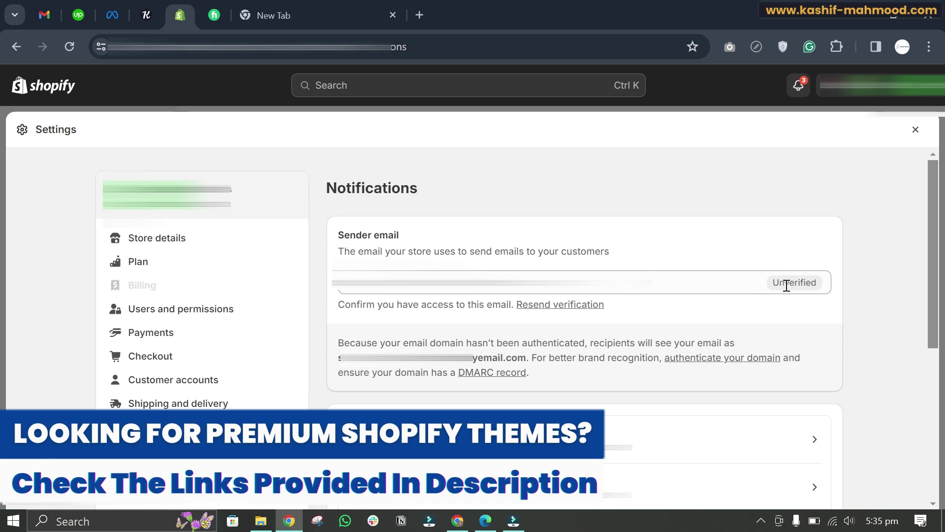
- Highlight the domain-not-authenticated warning, the 'authenticate your domain' prompt and the DMARC record mention
{"action": "left_click_drag", "start_coordinate": [402, 341], "coordinate": [574, 341]}
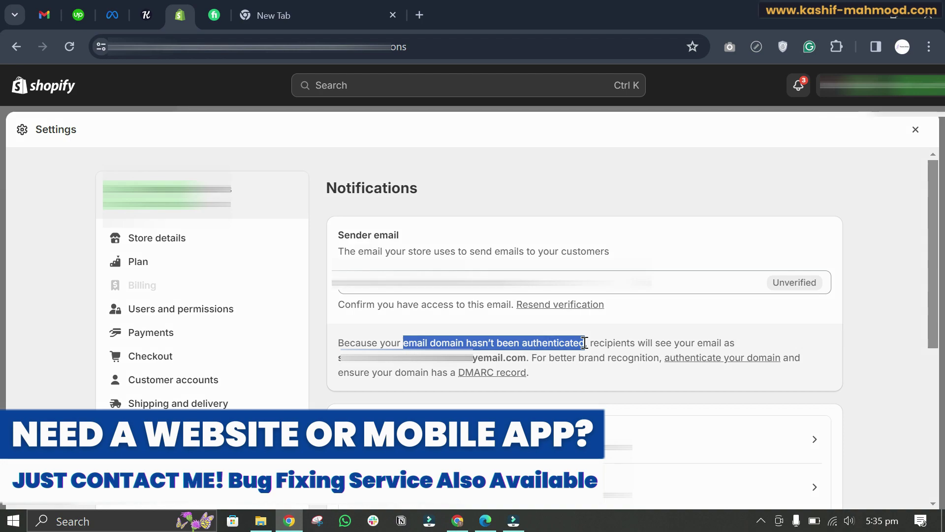
{"action": "left_click", "coordinate": [584, 343]}
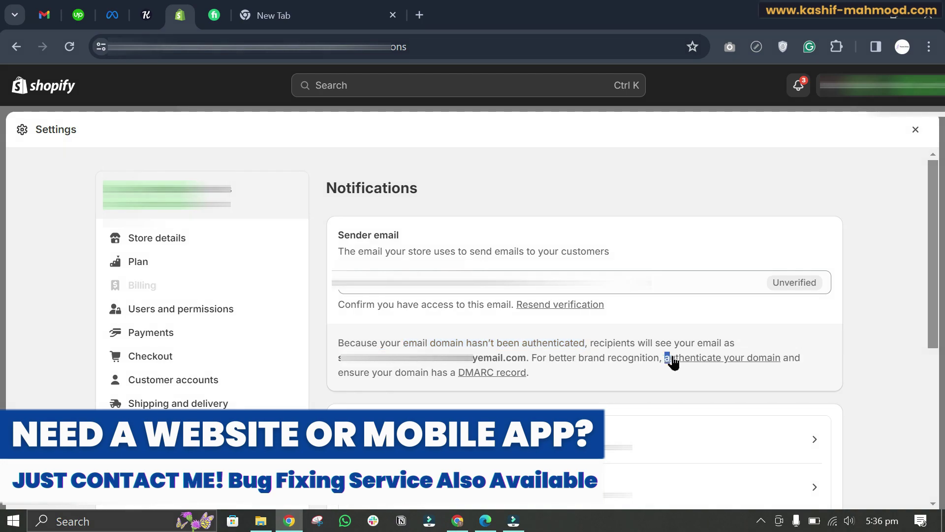
{"action": "left_click_drag", "start_coordinate": [674, 363], "coordinate": [781, 370]}
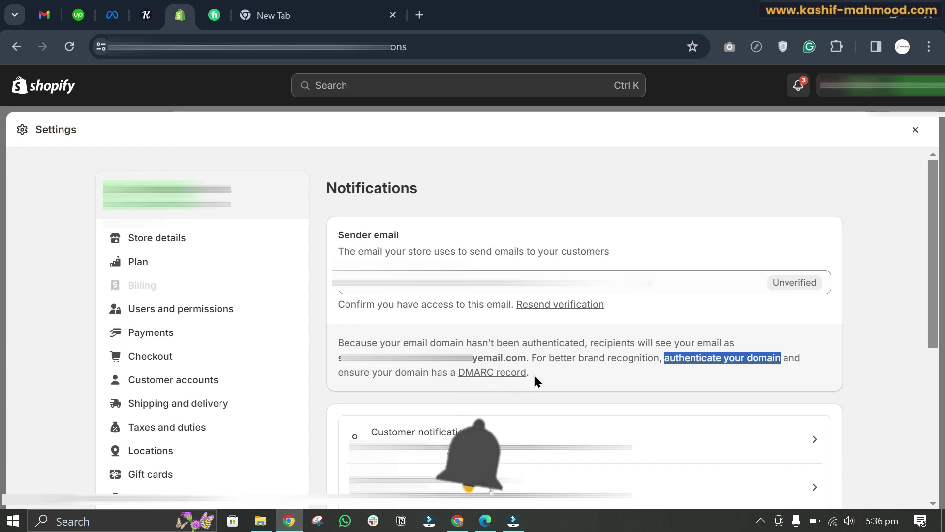
{"action": "left_click", "coordinate": [672, 363]}
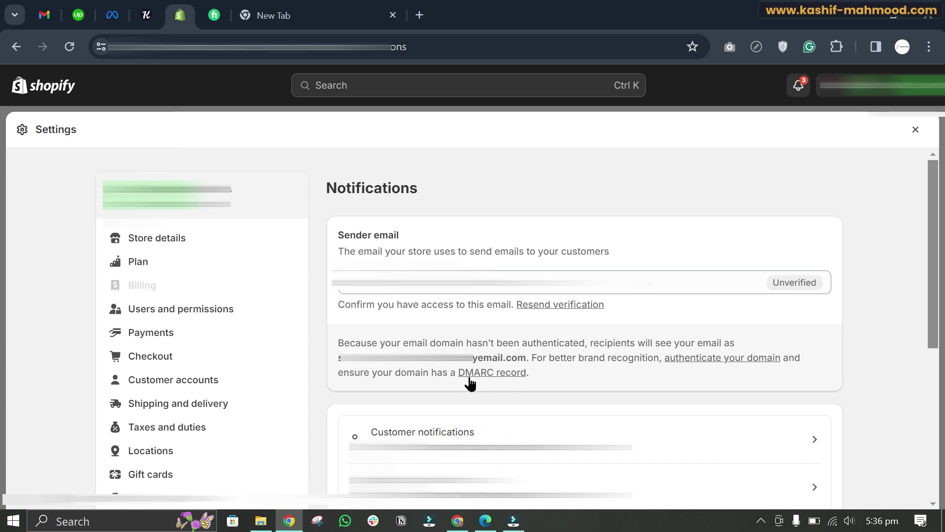
{"action": "left_click_drag", "start_coordinate": [524, 373], "coordinate": [456, 377]}
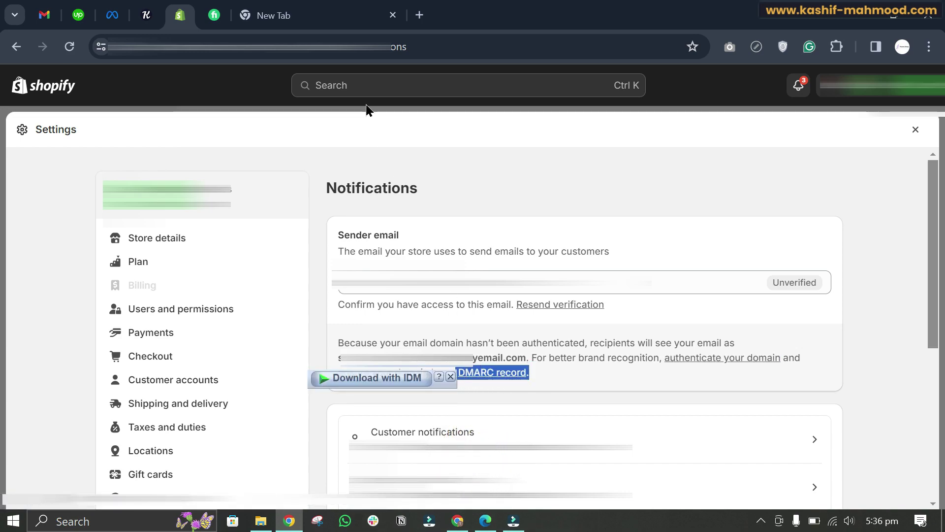
- Load the KM Webverse YouTube channel in the new tab and browse its Videos list
{"action": "left_click", "coordinate": [271, 8]}
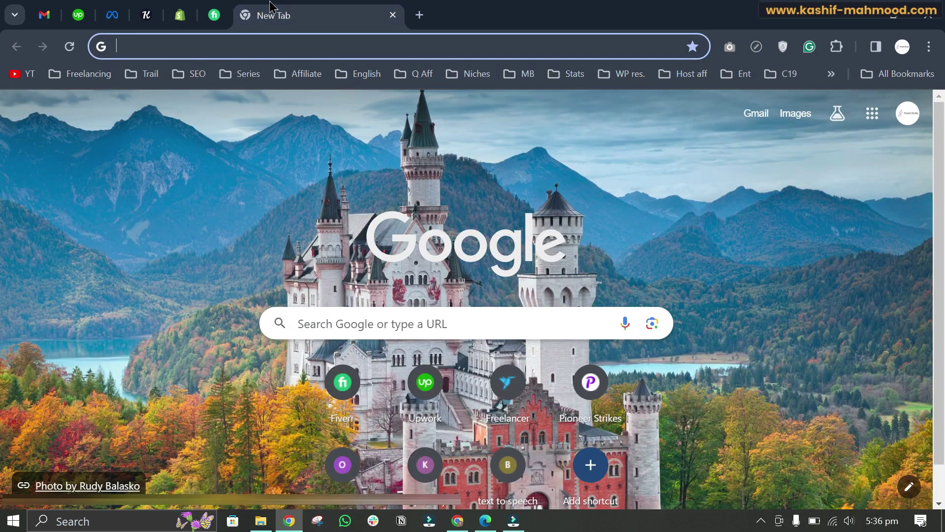
{"action": "type", "text": "youtube.com/@kmwebverse"}
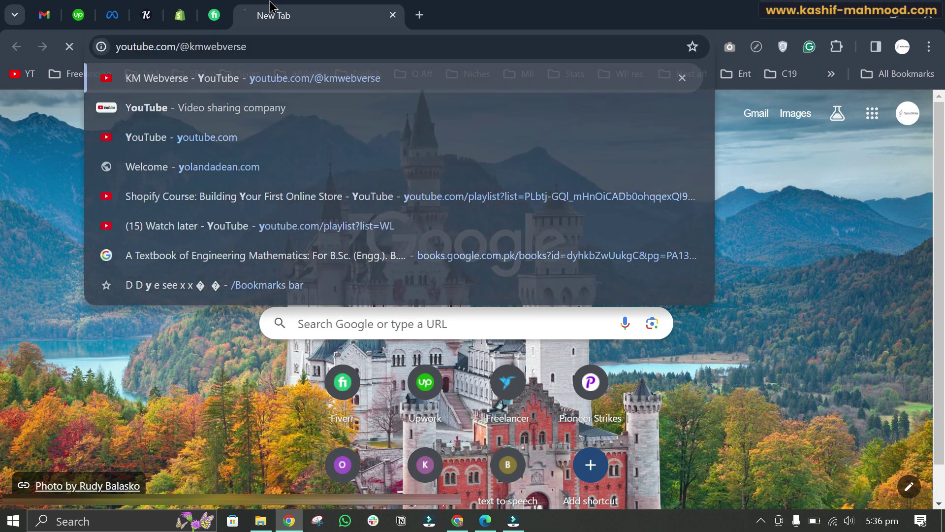
{"action": "key", "text": "Return"}
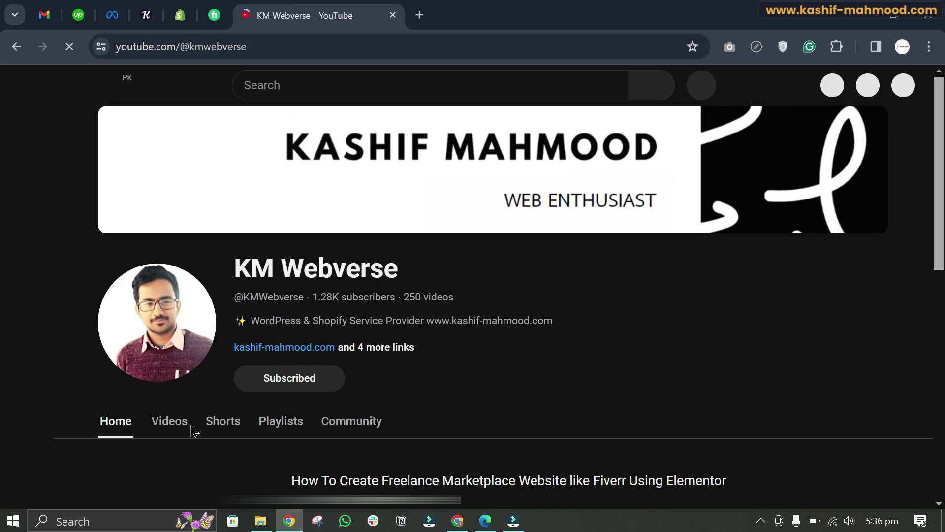
{"action": "left_click", "coordinate": [178, 426]}
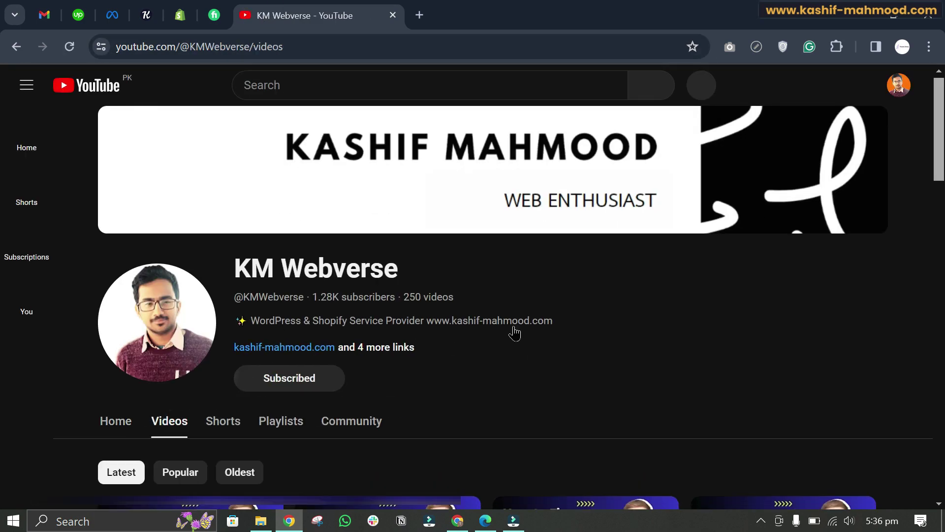
{"action": "scroll", "coordinate": [514, 333], "scroll_direction": "down", "scroll_amount": 10}
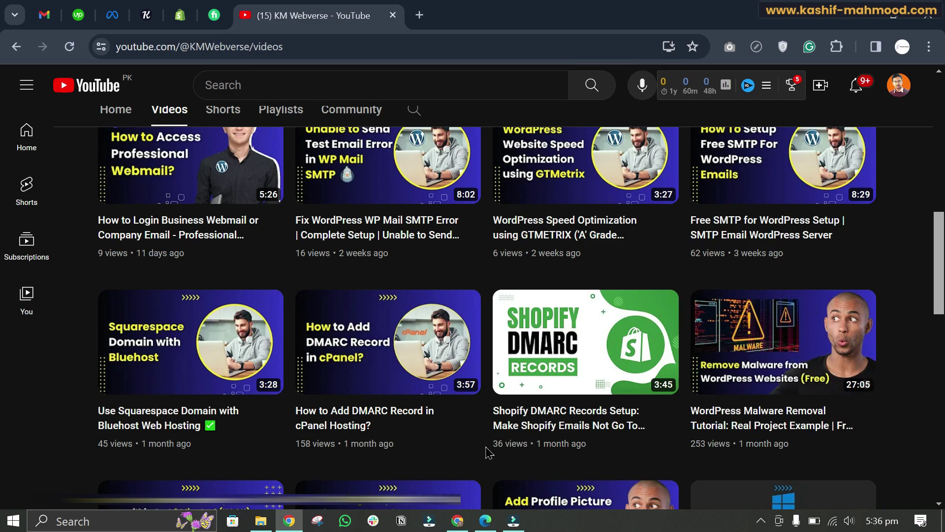
- Back in Shopify Notifications, open 'authenticate your domain' and review its four CNAME records
{"action": "left_click", "coordinate": [181, 19]}
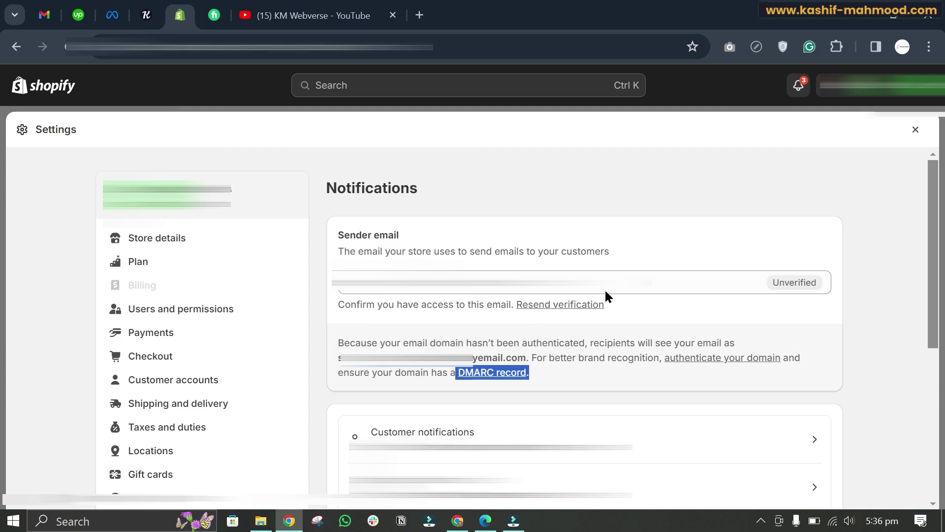
{"action": "left_click", "coordinate": [714, 309]}
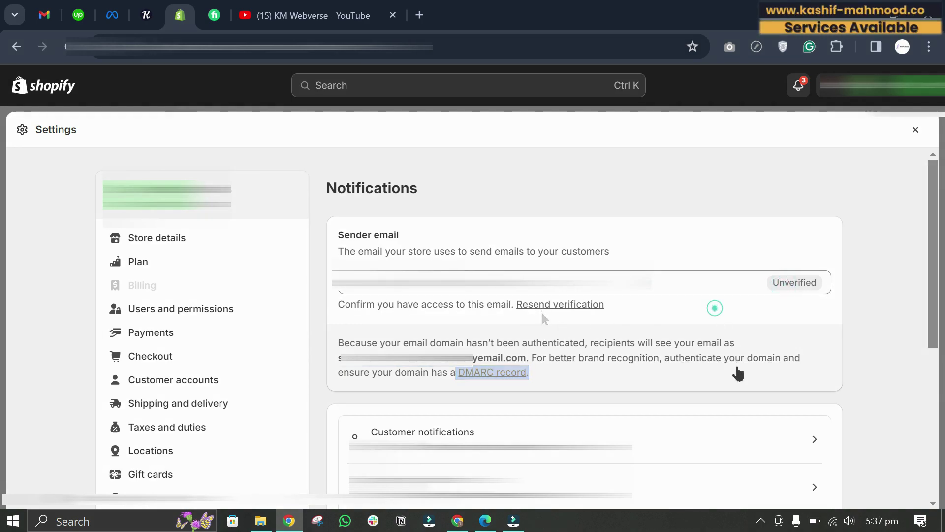
{"action": "left_click", "coordinate": [714, 359]}
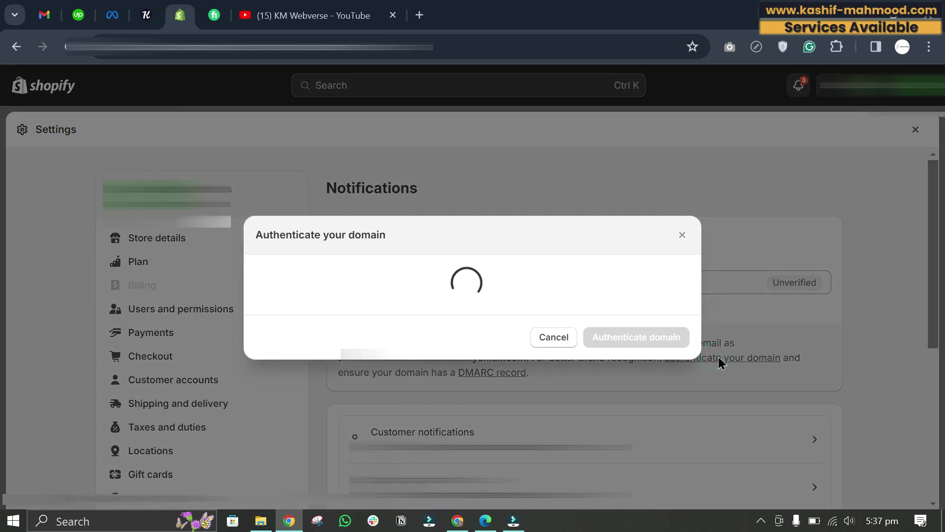
{"action": "scroll", "coordinate": [392, 264], "scroll_direction": "down", "scroll_amount": 2}
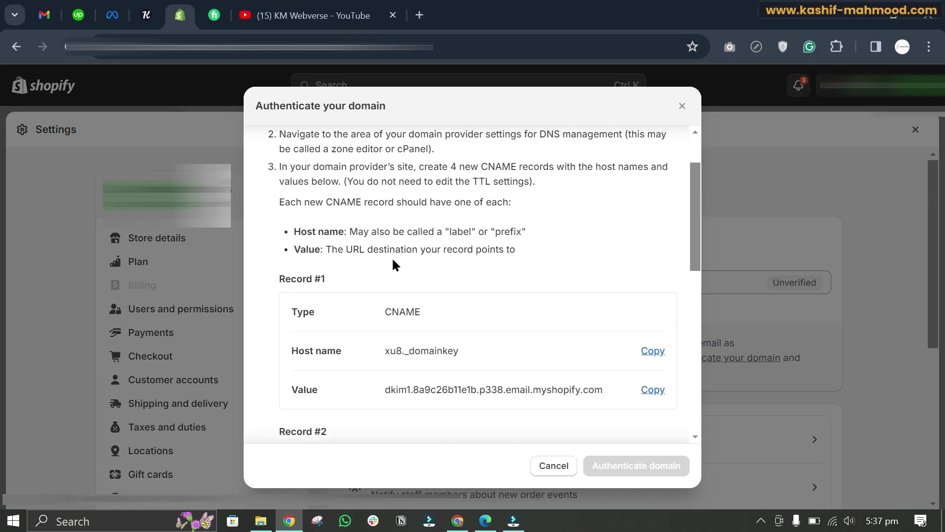
{"action": "scroll", "coordinate": [392, 257], "scroll_direction": "up", "scroll_amount": 2}
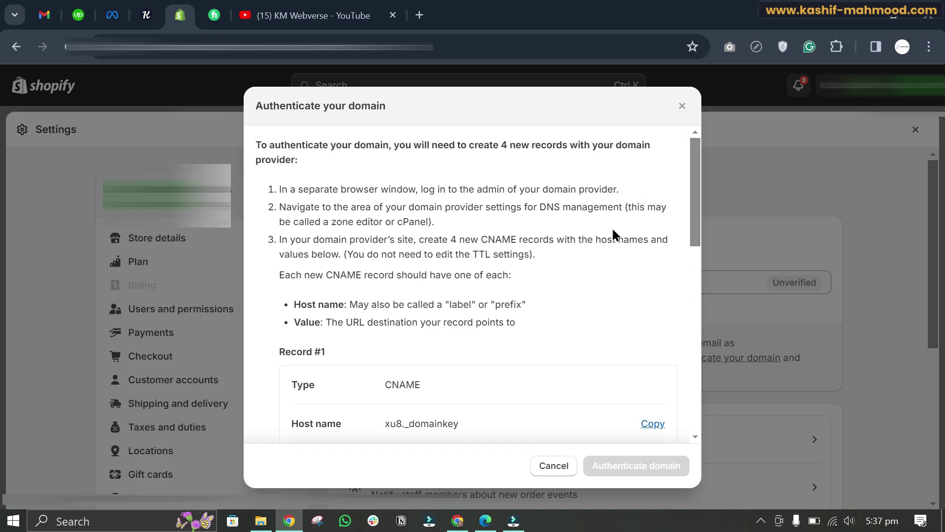
{"action": "scroll", "coordinate": [493, 240], "scroll_direction": "down", "scroll_amount": 8}
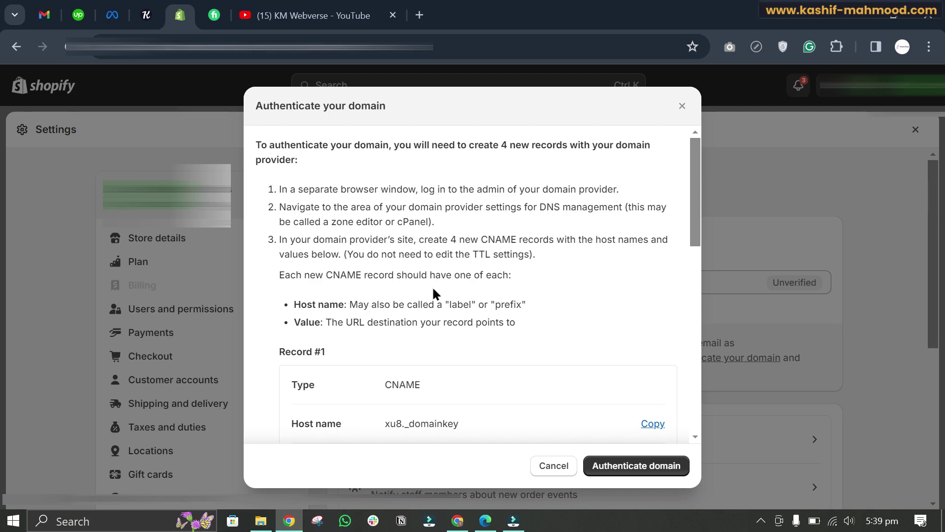
- Go to the Namecheap website in a fresh browser tab
{"action": "left_click", "coordinate": [424, 20]}
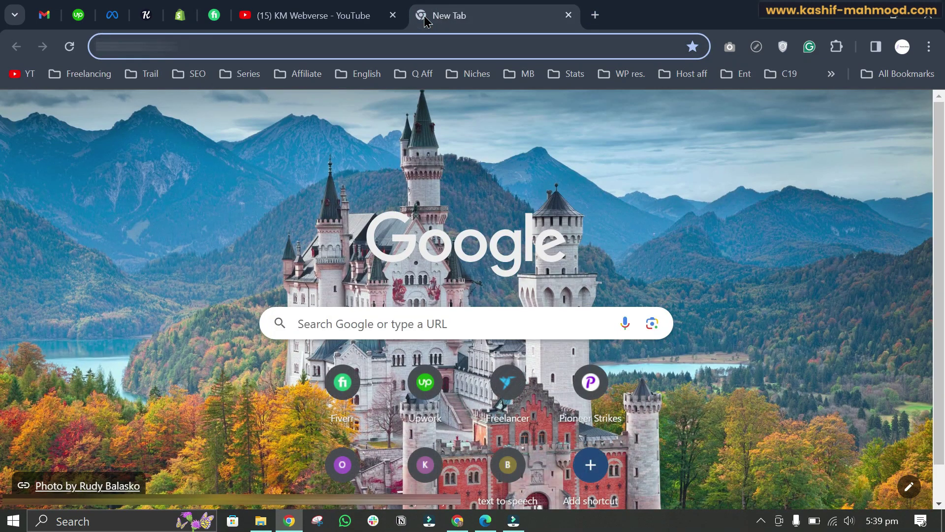
{"action": "type", "text": "name"}
{"action": "key", "text": "Return"}
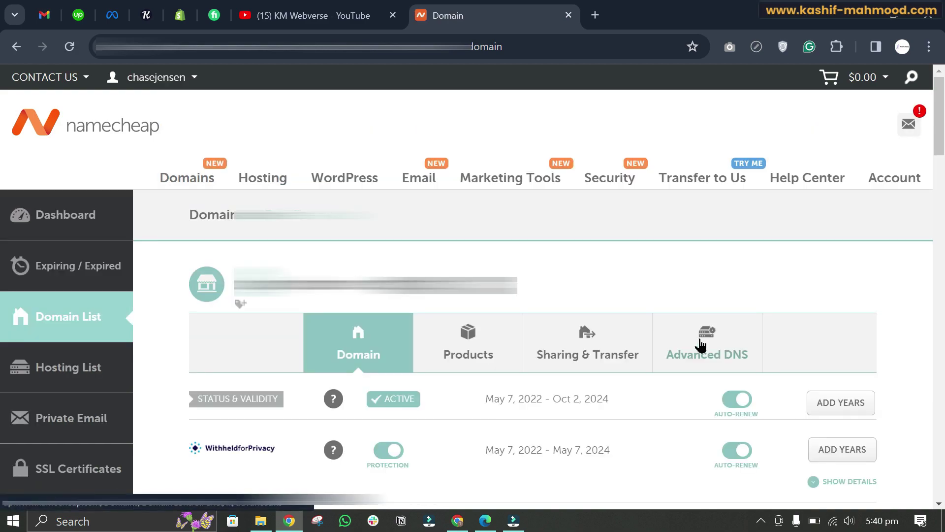
- Open the domain's Advanced DNS host records and add a new CNAME Record row
{"action": "left_click", "coordinate": [700, 341]}
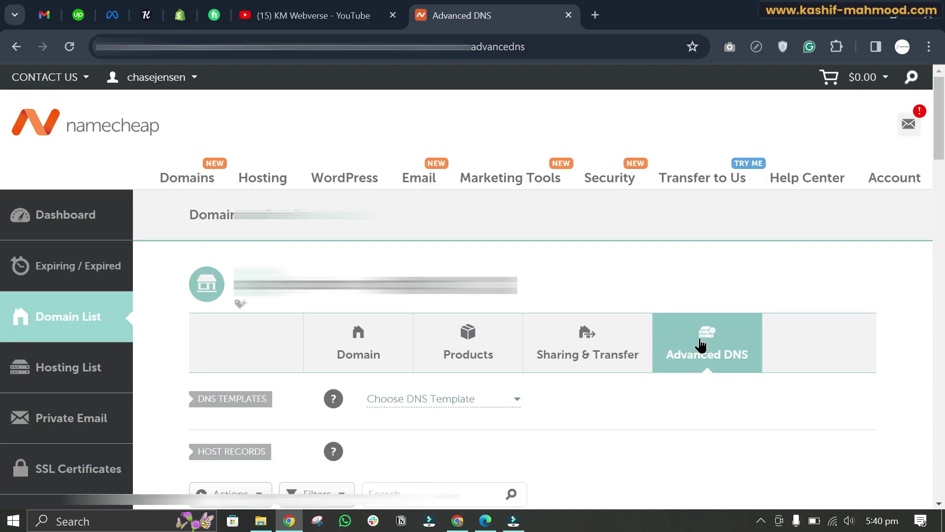
{"action": "left_click_drag", "start_coordinate": [940, 139], "coordinate": [941, 221]}
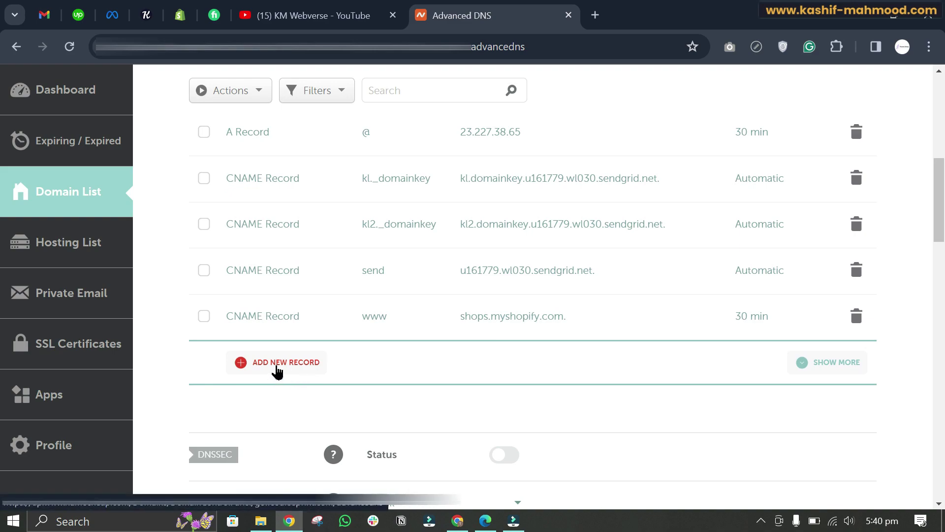
{"action": "left_click", "coordinate": [277, 372]}
{"action": "scroll", "coordinate": [274, 412], "scroll_direction": "down", "scroll_amount": 2}
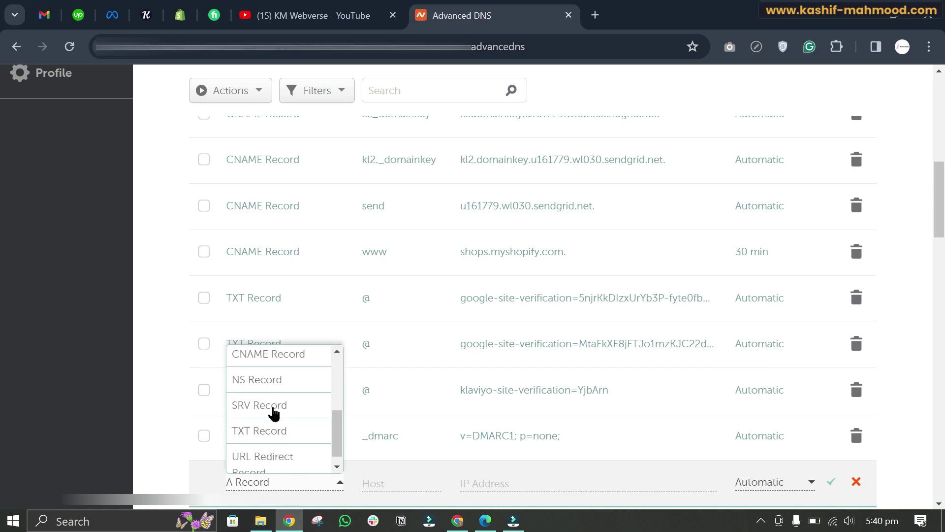
{"action": "scroll", "coordinate": [274, 452], "scroll_direction": "down", "scroll_amount": 3}
{"action": "scroll", "coordinate": [271, 319], "scroll_direction": "up", "scroll_amount": 3}
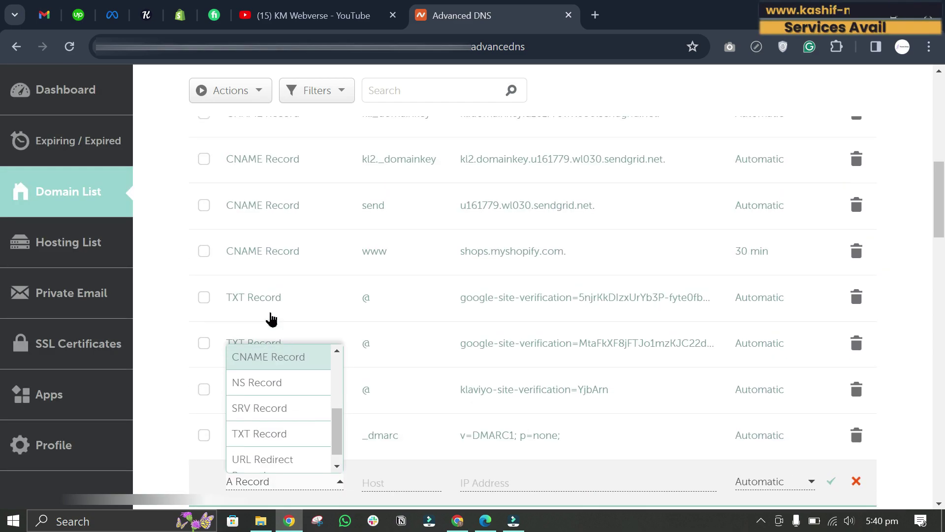
{"action": "scroll", "coordinate": [262, 415], "scroll_direction": "up", "scroll_amount": 3}
{"action": "left_click", "coordinate": [266, 433]}
{"action": "scroll", "coordinate": [453, 397], "scroll_direction": "down", "scroll_amount": 3}
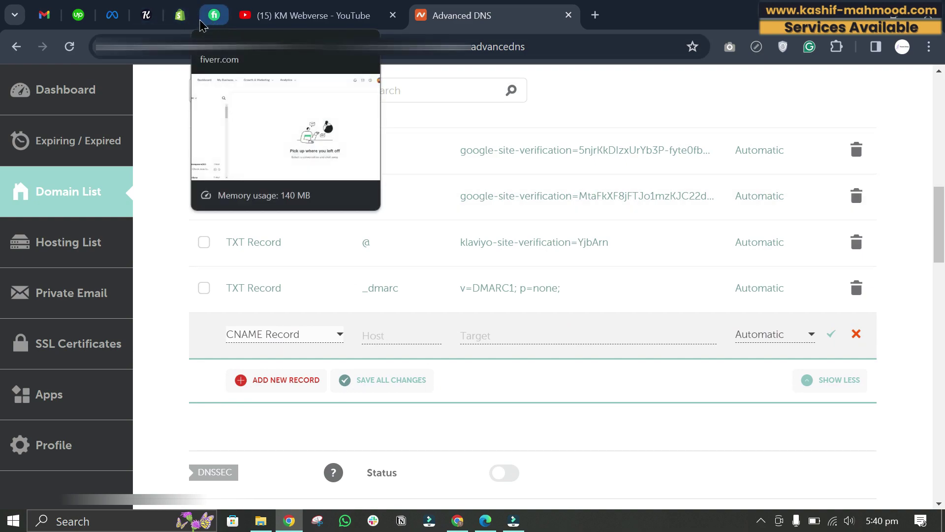
- Copy Shopify Record #1's host into the new record's Host field as xu8._domainkey
{"action": "left_click", "coordinate": [179, 15]}
{"action": "scroll", "coordinate": [471, 315], "scroll_direction": "down", "scroll_amount": 2}
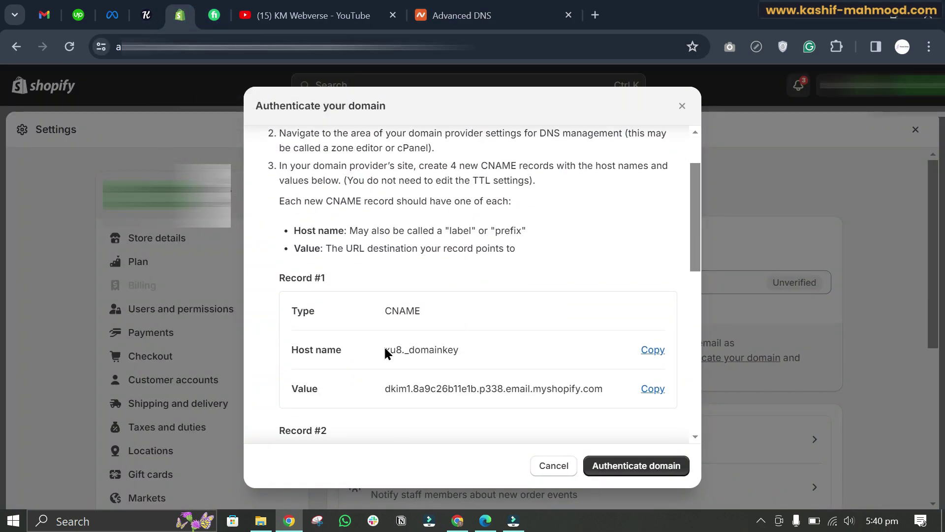
{"action": "left_click_drag", "start_coordinate": [384, 348], "coordinate": [496, 351]}
{"action": "left_click", "coordinate": [651, 351]}
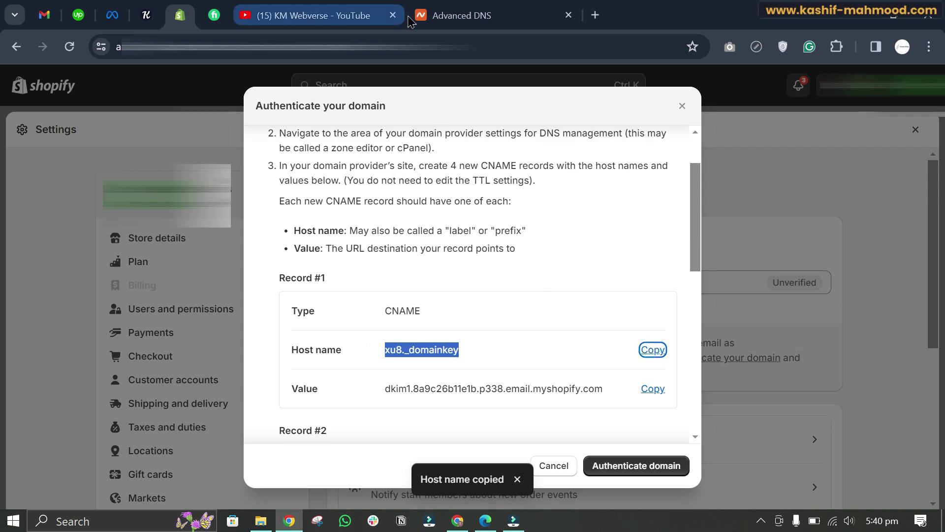
{"action": "left_click", "coordinate": [458, 15]}
{"action": "left_click", "coordinate": [382, 337]}
{"action": "right_click", "coordinate": [382, 337]}
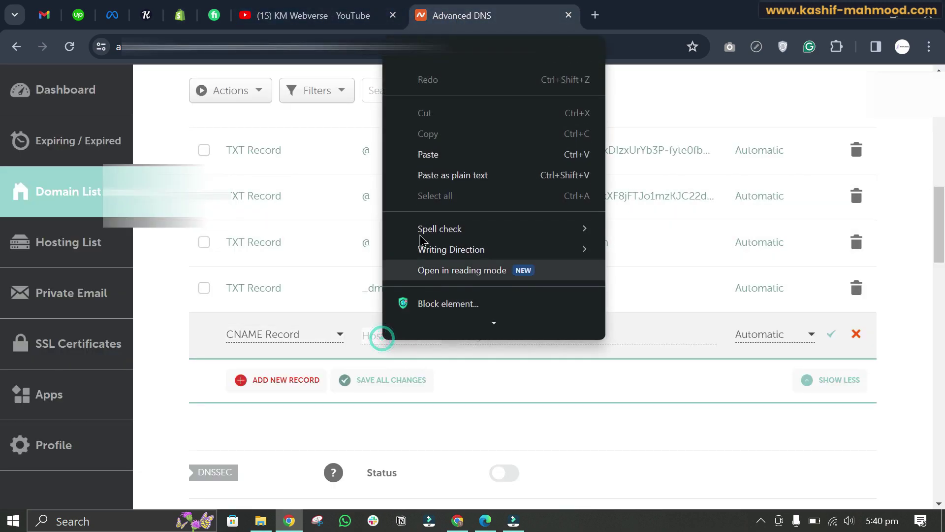
{"action": "left_click", "coordinate": [427, 150]}
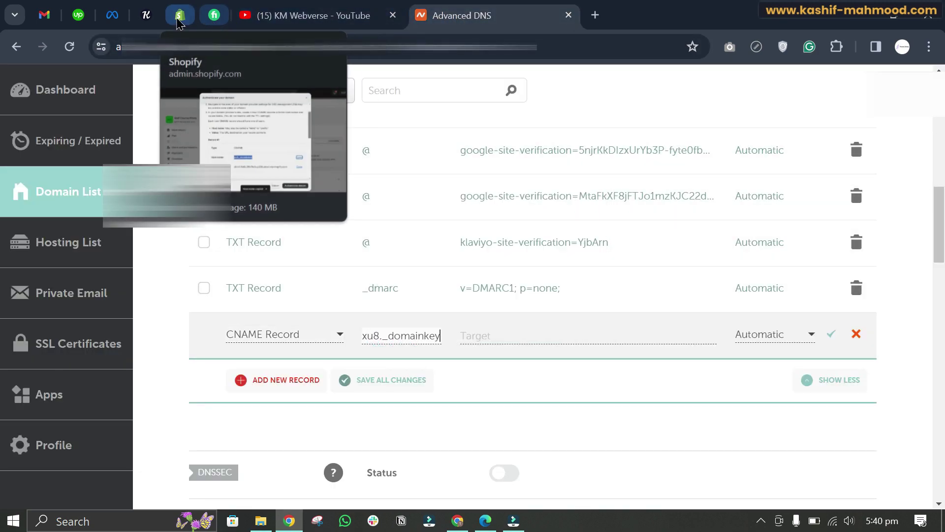
- Set the target to dkim1.8a9c26b11e1b.p338.email.myshopify.com from Shopify and save the record
{"action": "left_click", "coordinate": [178, 15]}
{"action": "left_click", "coordinate": [645, 390]}
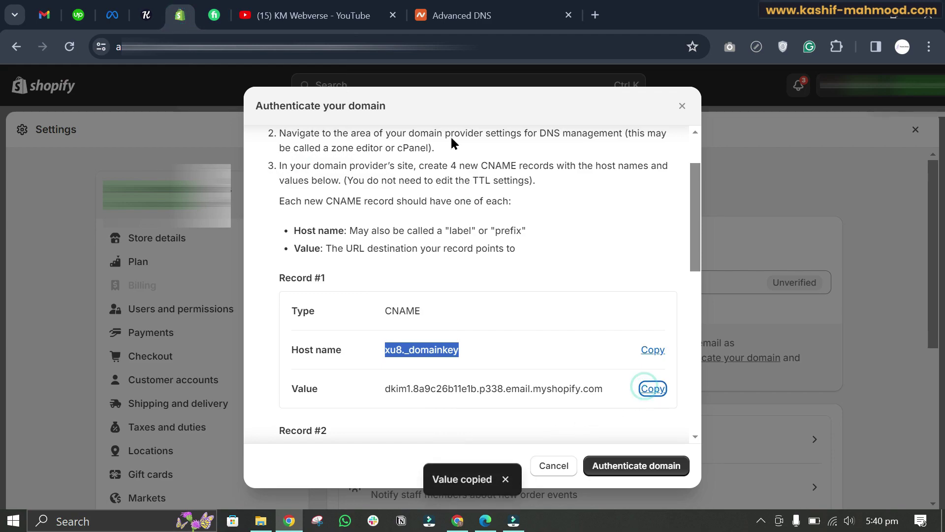
{"action": "left_click", "coordinate": [470, 13]}
{"action": "left_click", "coordinate": [507, 336]}
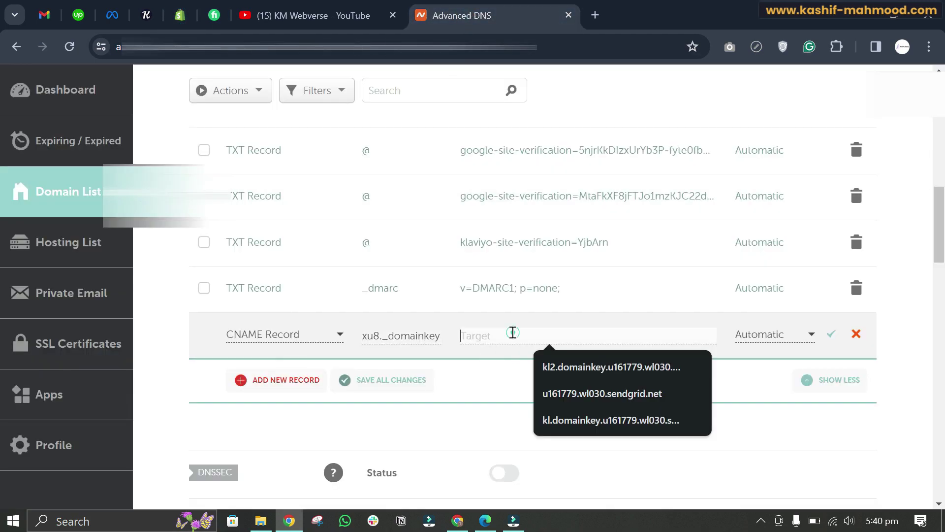
{"action": "right_click", "coordinate": [507, 336]}
{"action": "left_click", "coordinate": [558, 181]}
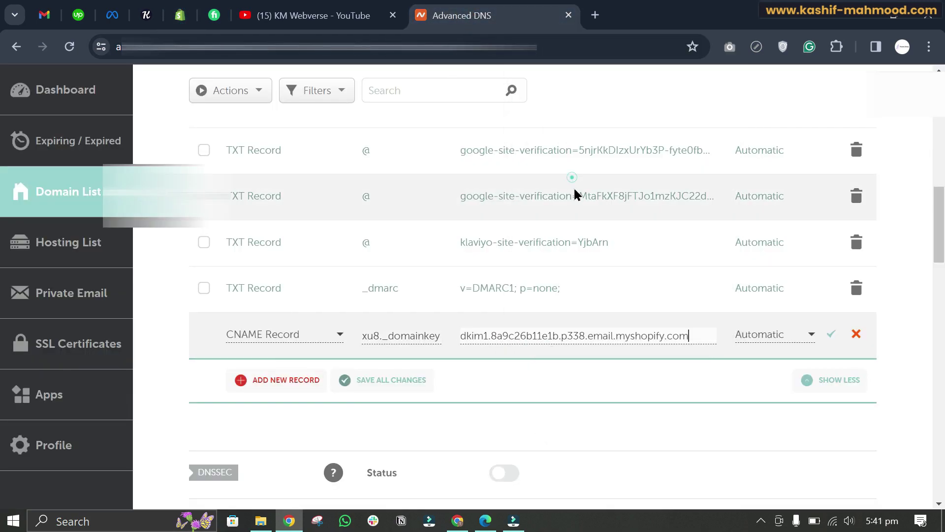
{"action": "left_click", "coordinate": [830, 338]}
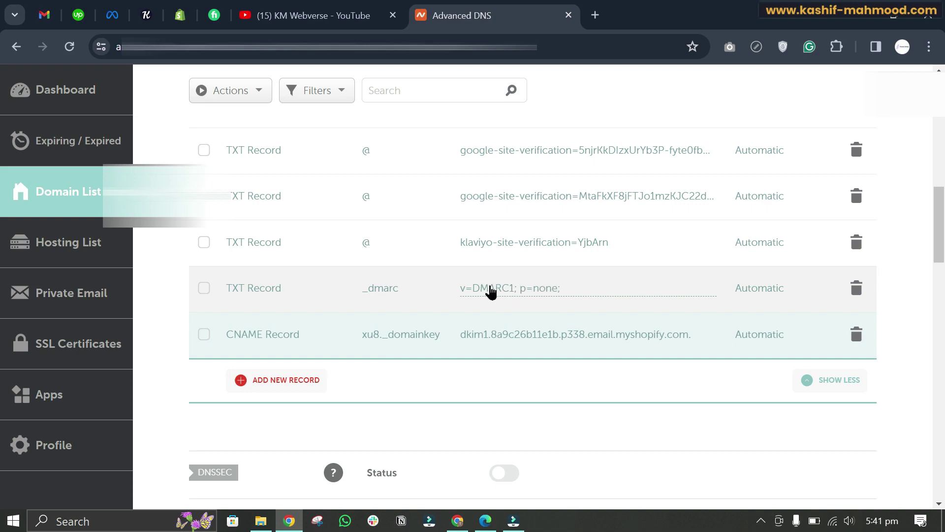
- Add another DNS record row and make it a CNAME Record
{"action": "left_click", "coordinate": [275, 386]}
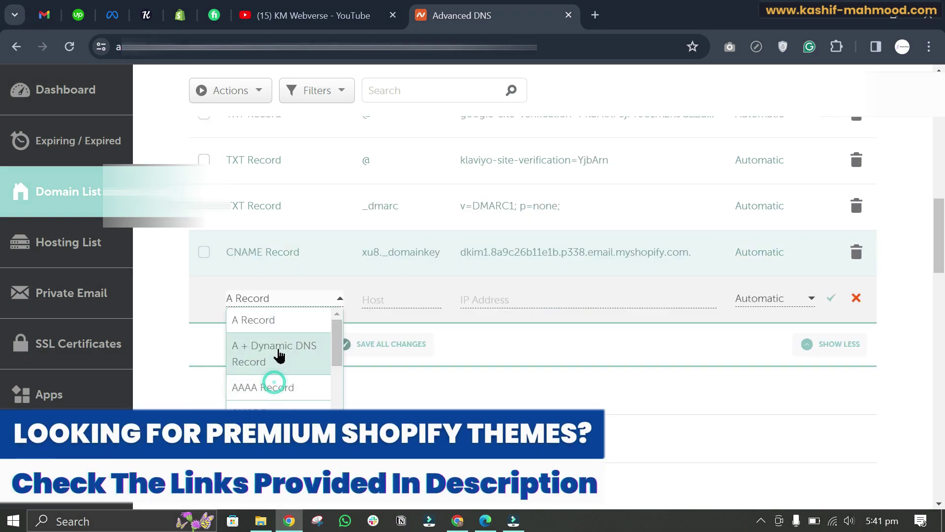
{"action": "scroll", "coordinate": [339, 343], "scroll_direction": "down", "scroll_amount": 3}
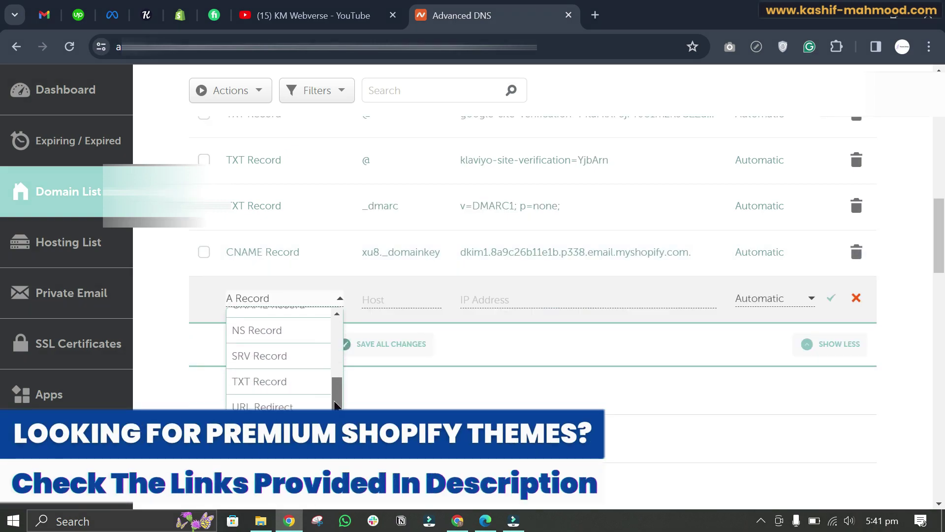
{"action": "scroll", "coordinate": [335, 375], "scroll_direction": "up", "scroll_amount": 2}
{"action": "left_click", "coordinate": [251, 342]}
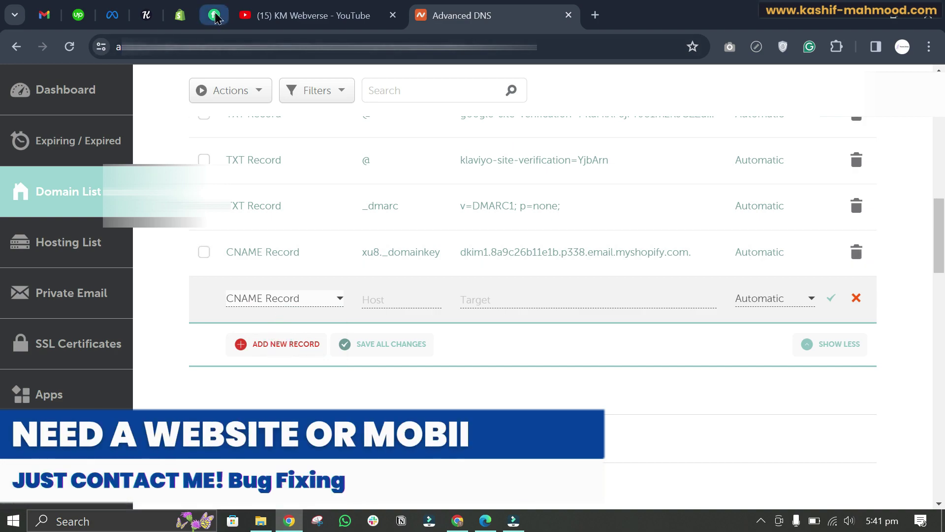
- Copy Shopify Record #2's host into the Host field as xu82._domainkey
{"action": "left_click", "coordinate": [180, 15]}
{"action": "scroll", "coordinate": [549, 260], "scroll_direction": "down", "scroll_amount": 4}
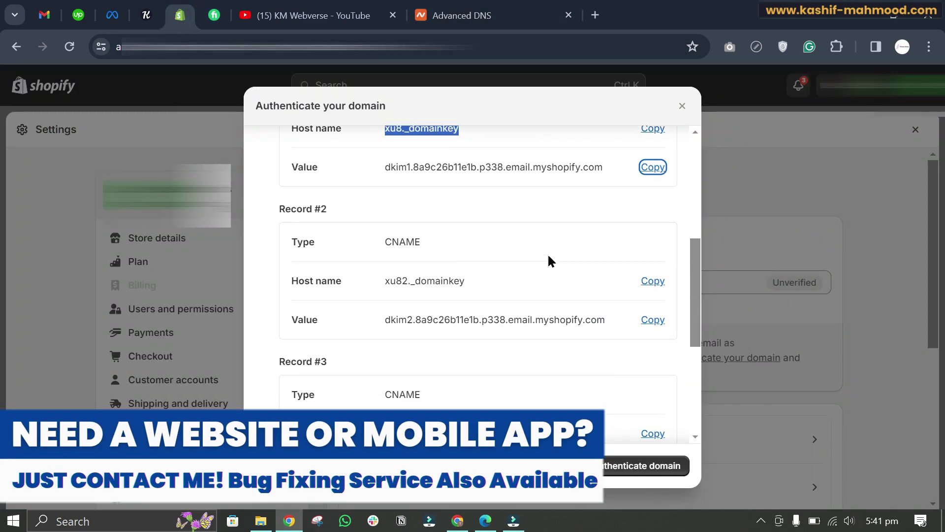
{"action": "left_click", "coordinate": [651, 282]}
{"action": "left_click", "coordinate": [461, 16]}
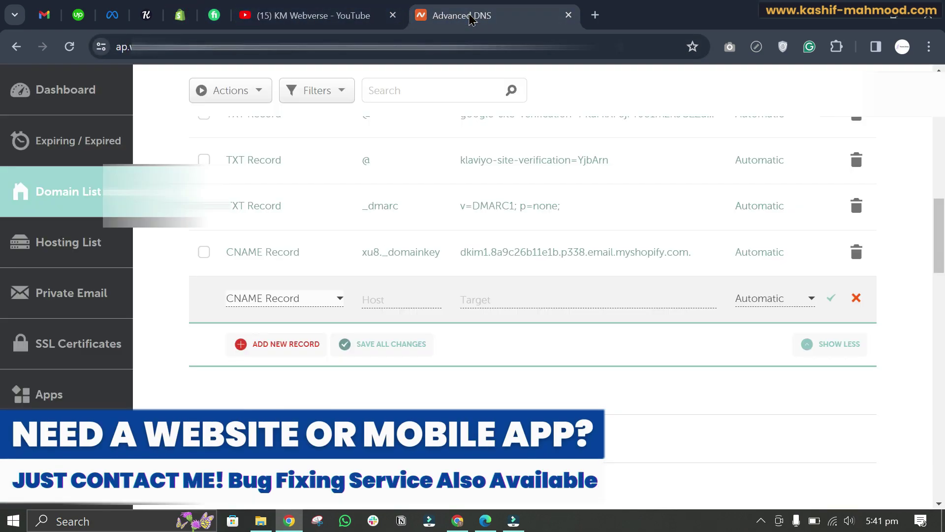
{"action": "left_click", "coordinate": [399, 301]}
{"action": "right_click", "coordinate": [398, 302]}
{"action": "left_click", "coordinate": [451, 110]}
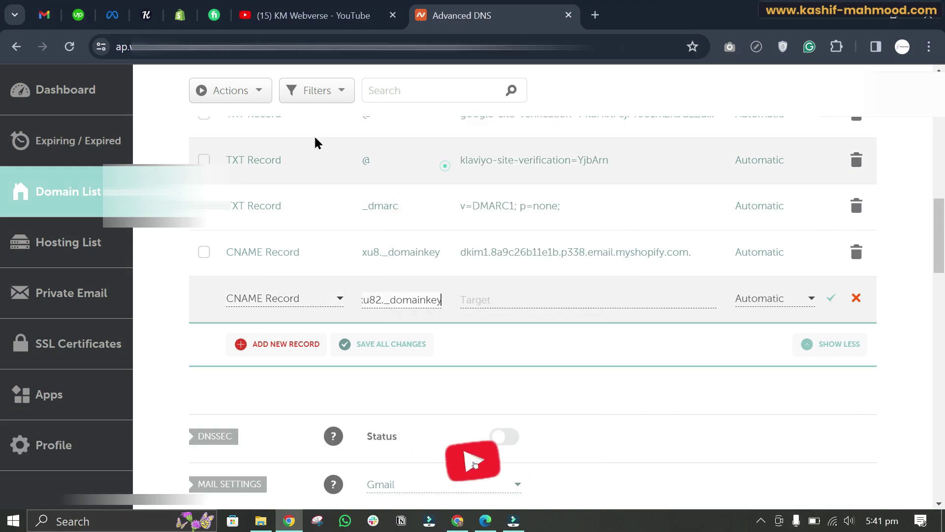
- Set the target to dkim2.8a9c26b11e1b.p338.email.myshopify.com from Shopify and save the record
{"action": "left_click", "coordinate": [177, 22]}
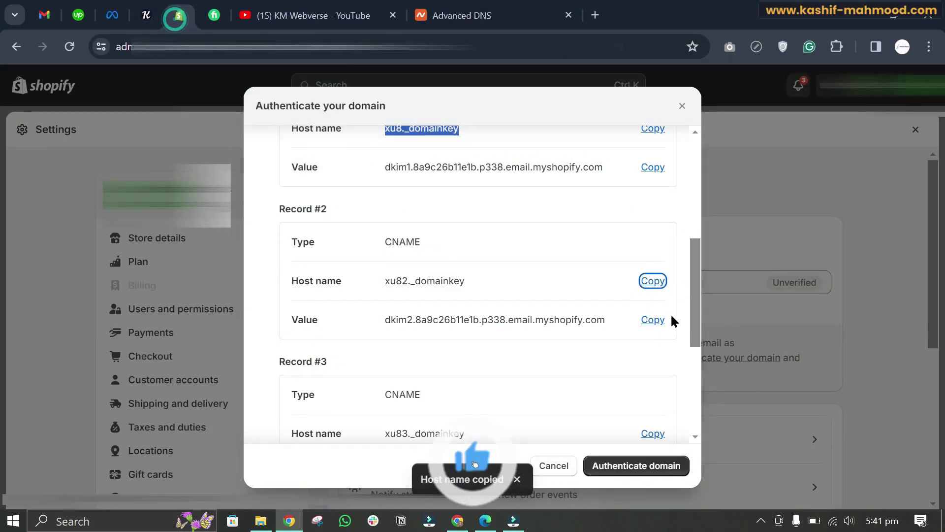
{"action": "left_click", "coordinate": [645, 326]}
{"action": "key", "text": "ctrl+9"}
{"action": "left_click", "coordinate": [514, 297]}
{"action": "right_click", "coordinate": [516, 301]}
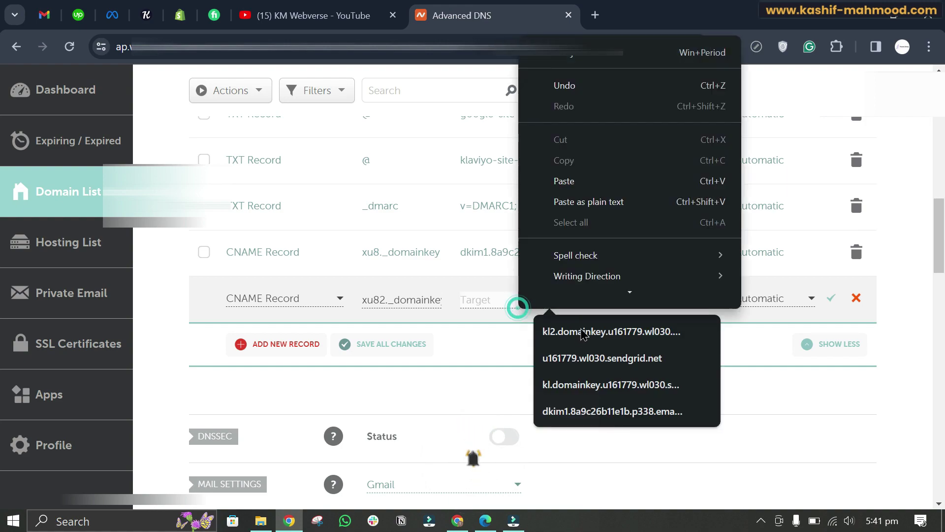
{"action": "left_click", "coordinate": [572, 200]}
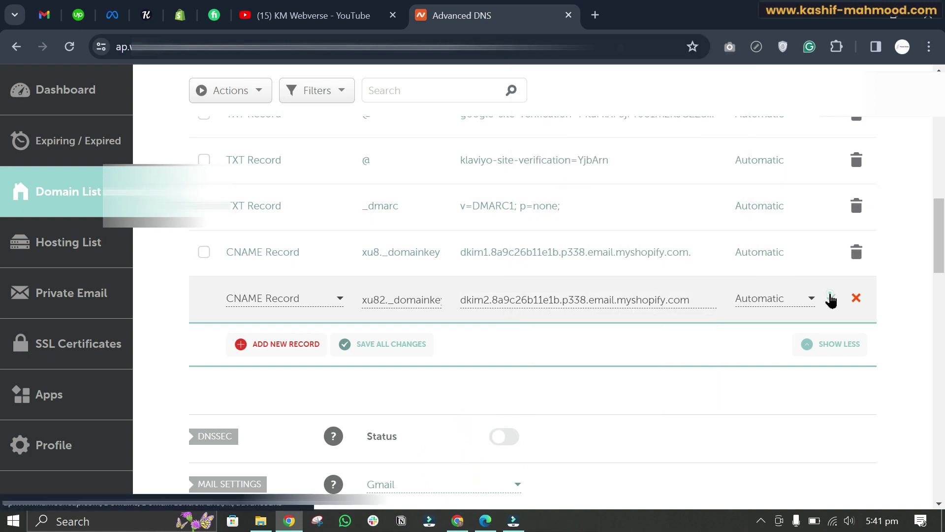
{"action": "left_click", "coordinate": [831, 297]}
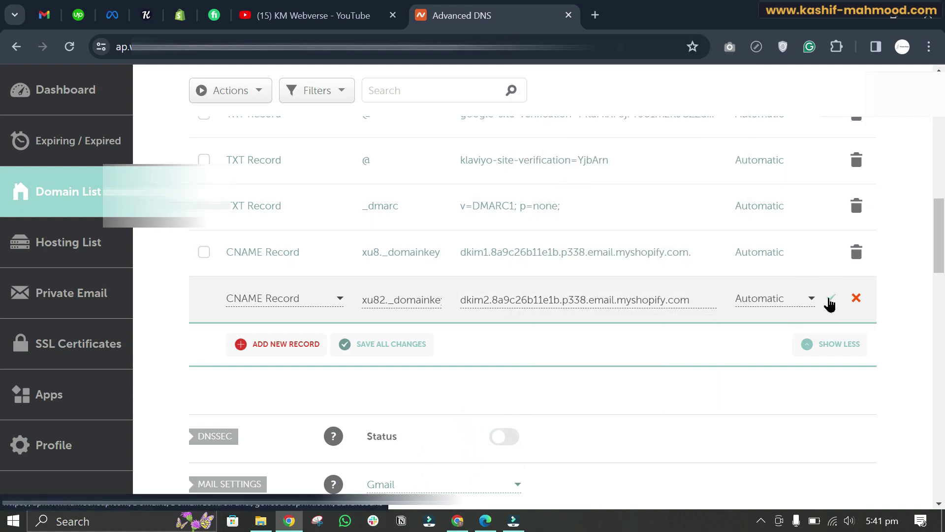
{"action": "left_click", "coordinate": [831, 299]}
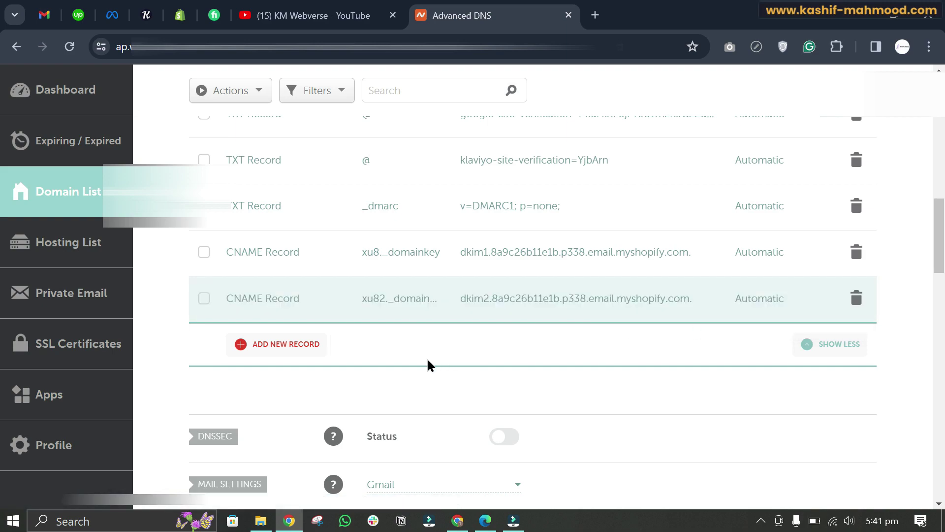
- Add a further DNS record row set to CNAME Record
{"action": "left_click", "coordinate": [306, 358]}
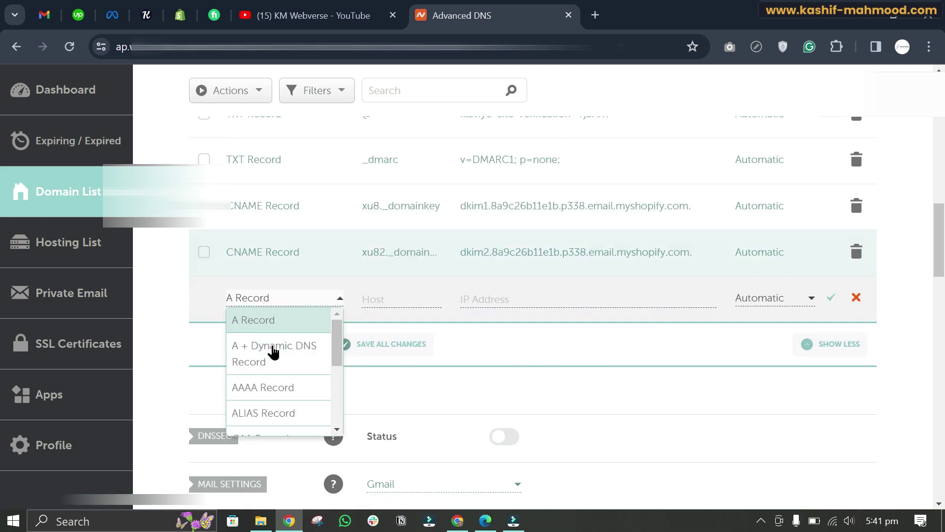
{"action": "scroll", "coordinate": [318, 362], "scroll_direction": "down", "scroll_amount": 2}
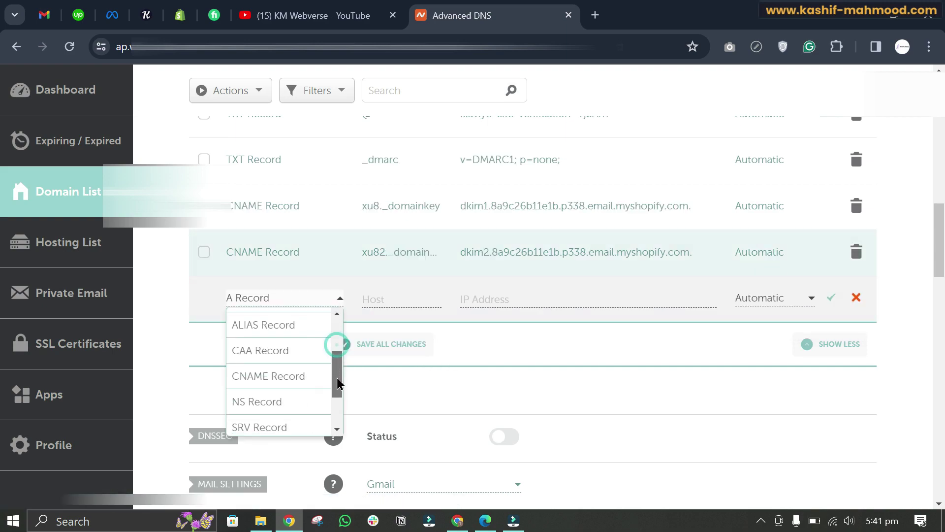
{"action": "left_click", "coordinate": [281, 380]}
- Copy Shopify Record #4's host into the Host field as mailerxu8
{"action": "left_click", "coordinate": [180, 14]}
{"action": "scroll", "coordinate": [397, 305], "scroll_direction": "down", "scroll_amount": 5}
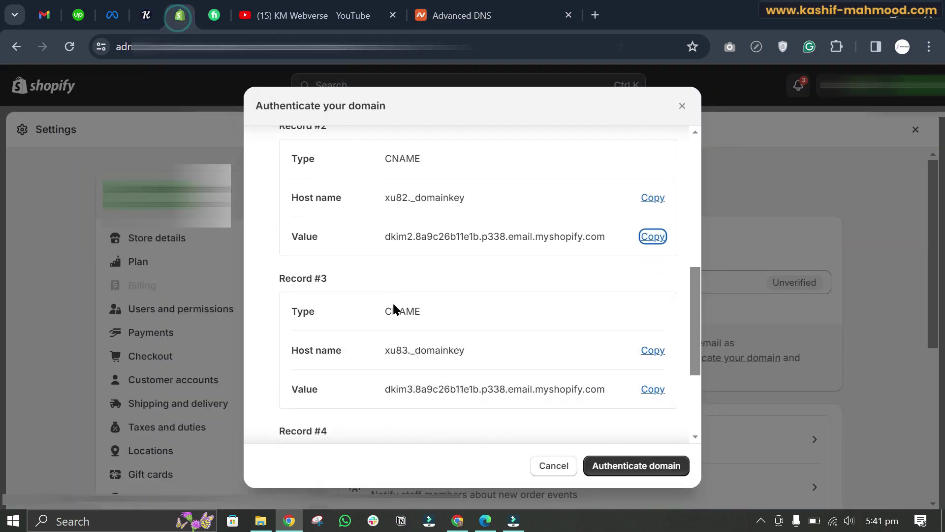
{"action": "left_click", "coordinate": [650, 341]}
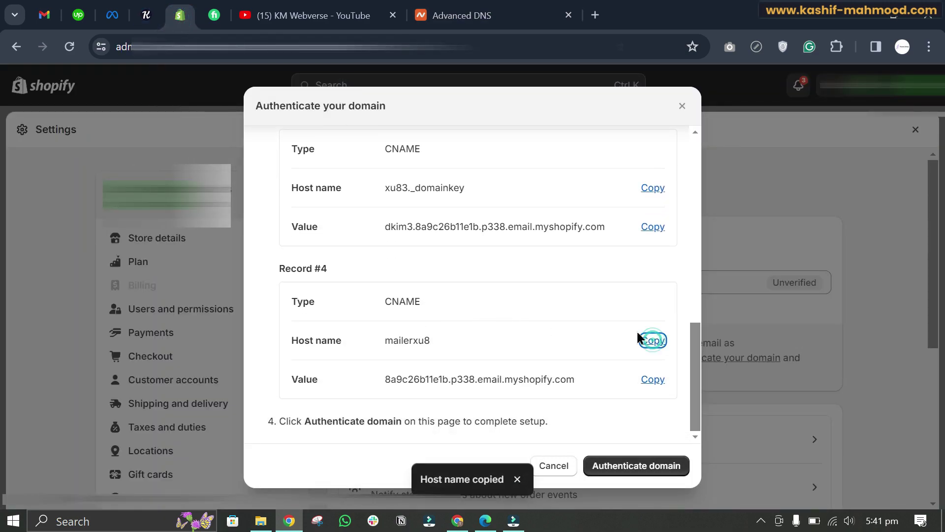
{"action": "left_click", "coordinate": [490, 18]}
{"action": "left_click", "coordinate": [386, 301]}
{"action": "right_click", "coordinate": [386, 301]}
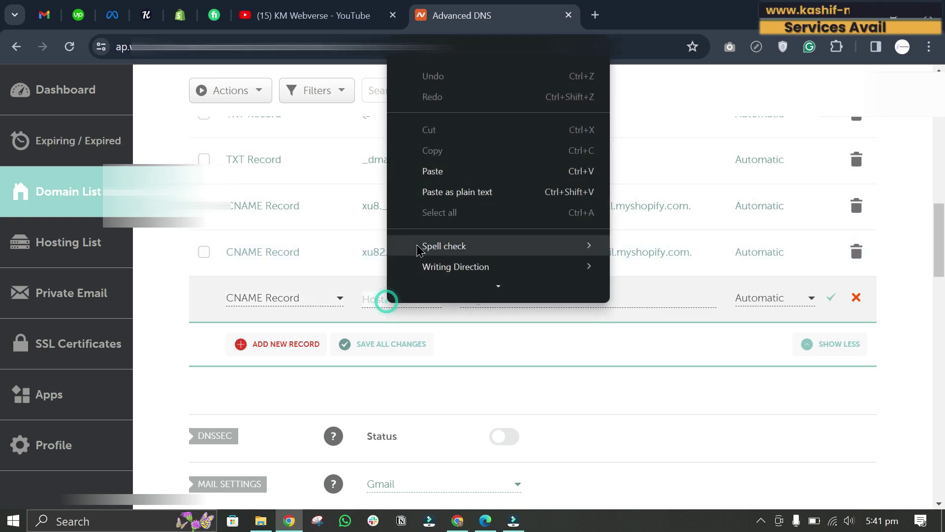
{"action": "left_click", "coordinate": [440, 178]}
- Set the target to 8a9c26b11e1b.p338.email.myshopify.com from Shopify and save the record
{"action": "left_click", "coordinate": [179, 15]}
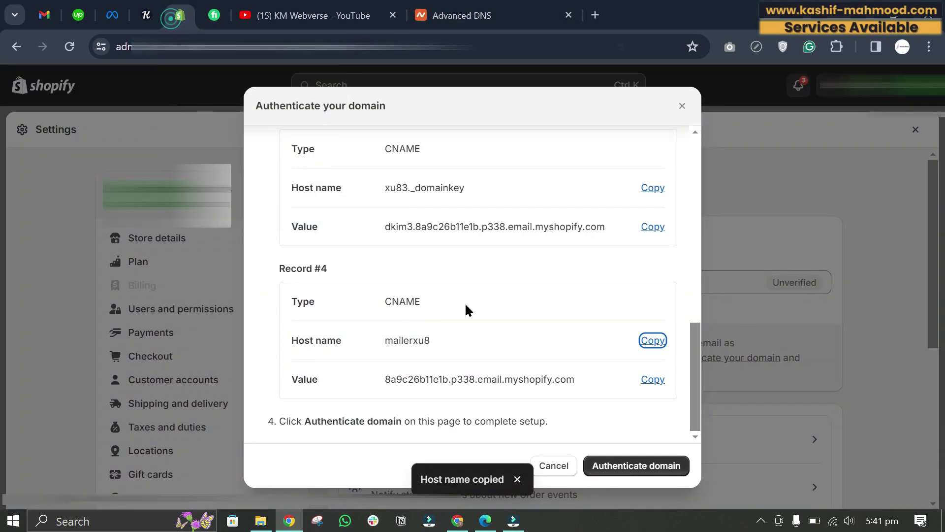
{"action": "left_click", "coordinate": [649, 380]}
{"action": "left_click", "coordinate": [463, 15]}
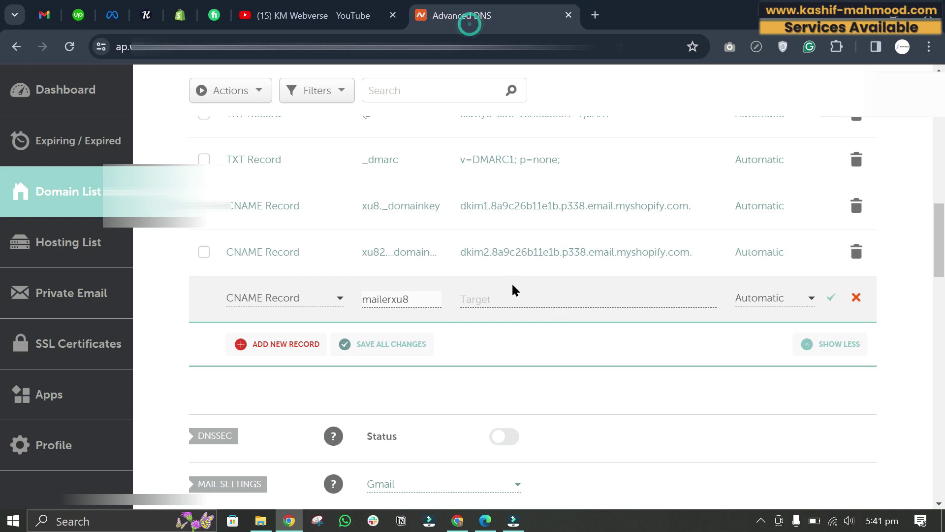
{"action": "left_click", "coordinate": [481, 297]}
{"action": "right_click", "coordinate": [512, 297]}
{"action": "left_click", "coordinate": [558, 181]}
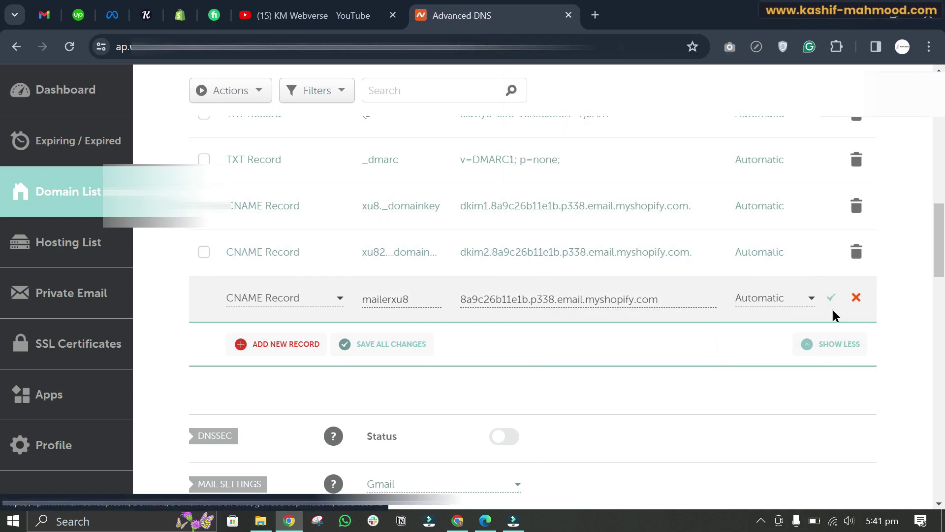
{"action": "left_click", "coordinate": [832, 299]}
{"action": "left_click", "coordinate": [180, 15]}
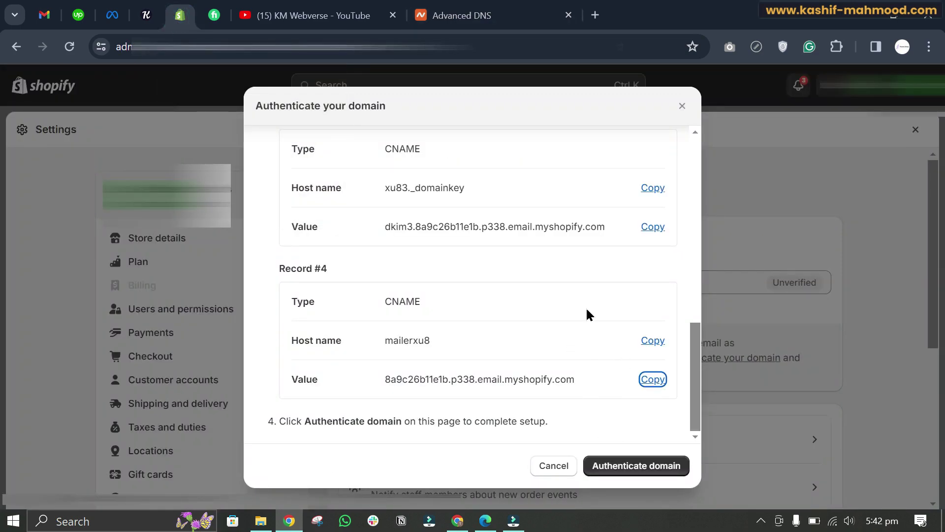
- Submit via Authenticate domain, then reload Notifications until it shows Domain successfully authenticated
{"action": "left_click", "coordinate": [647, 466]}
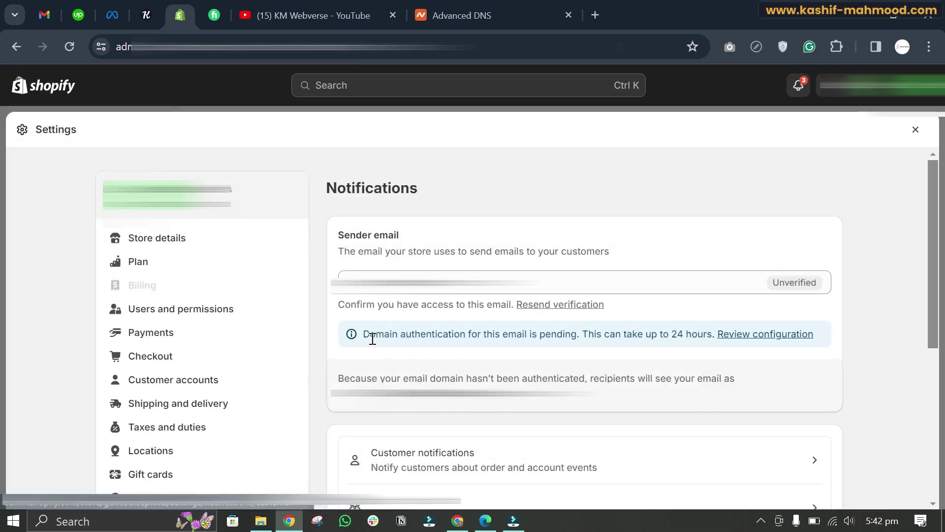
{"action": "left_click_drag", "start_coordinate": [364, 335], "coordinate": [489, 342]}
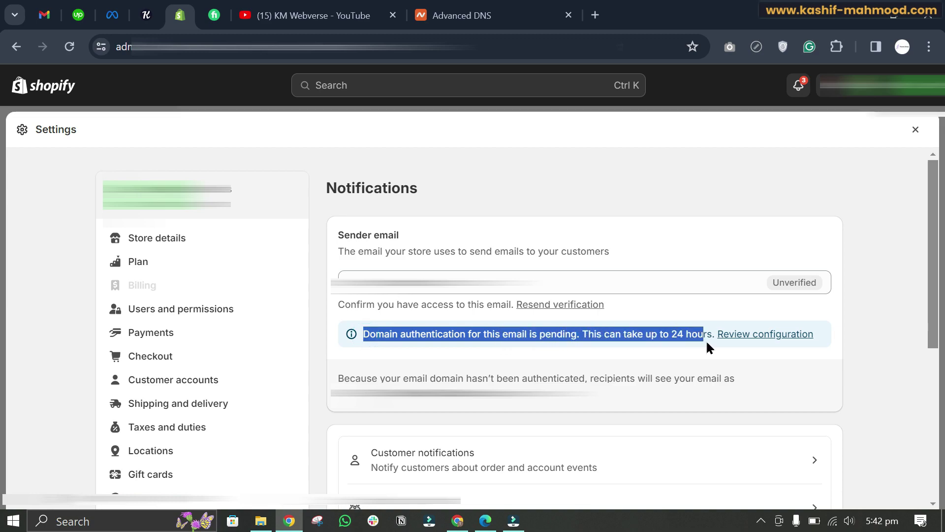
{"action": "left_click", "coordinate": [899, 366]}
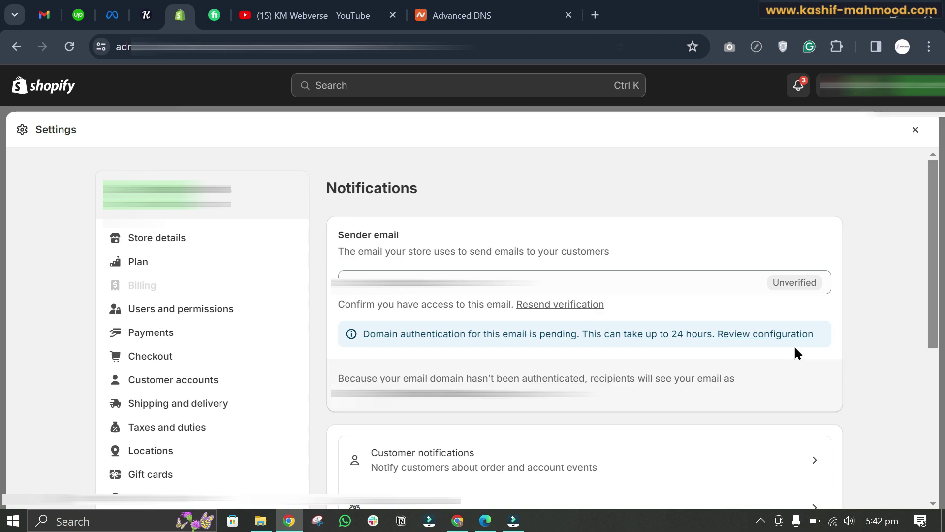
{"action": "key", "text": "F5"}
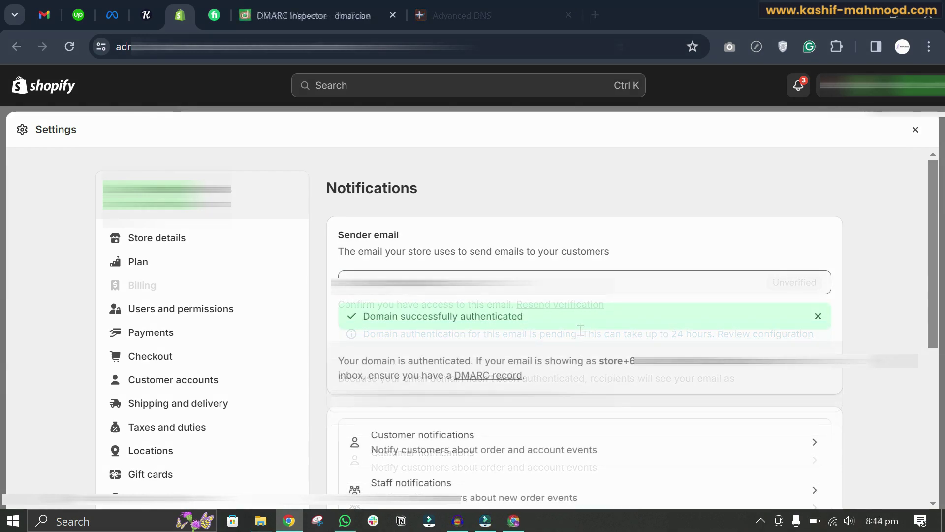
{"action": "left_click_drag", "start_coordinate": [363, 315], "coordinate": [544, 323]}
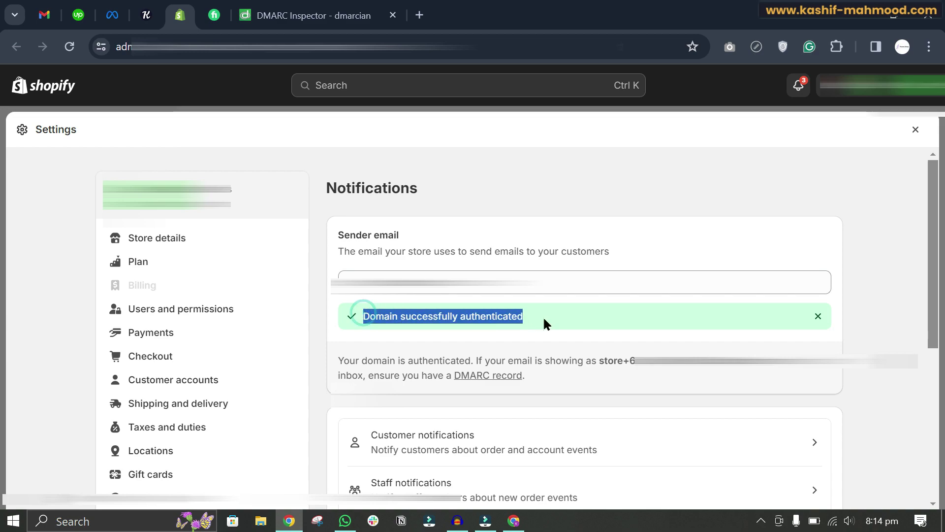
{"action": "left_click", "coordinate": [543, 317]}
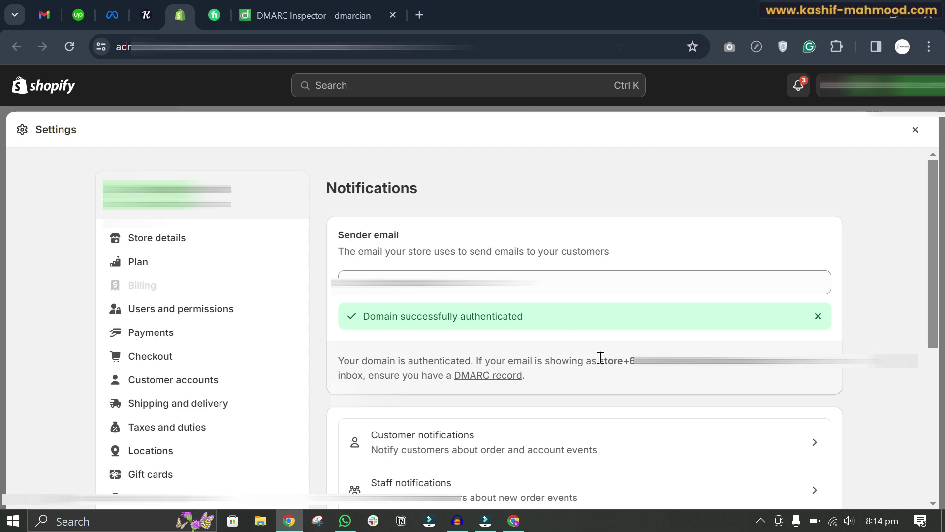
{"action": "left_click_drag", "start_coordinate": [598, 359], "coordinate": [782, 355]}
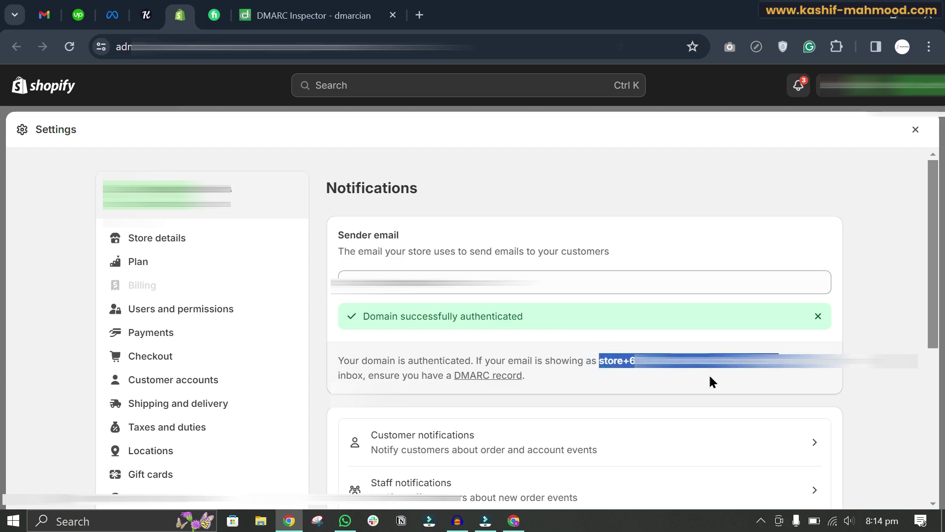
{"action": "left_click", "coordinate": [580, 376]}
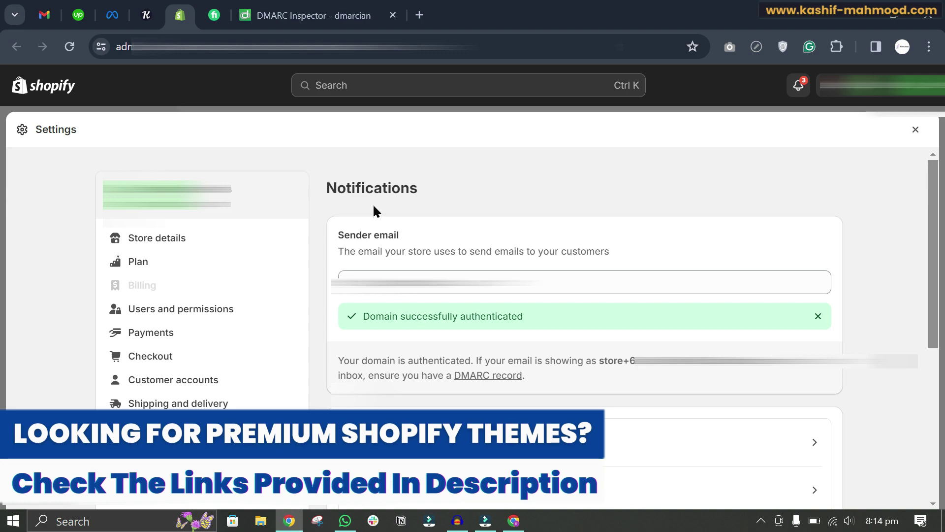
- Paste the store's domain into dmarcian's DMARC Record Checker and start the domain inspection
{"action": "left_click", "coordinate": [305, 20]}
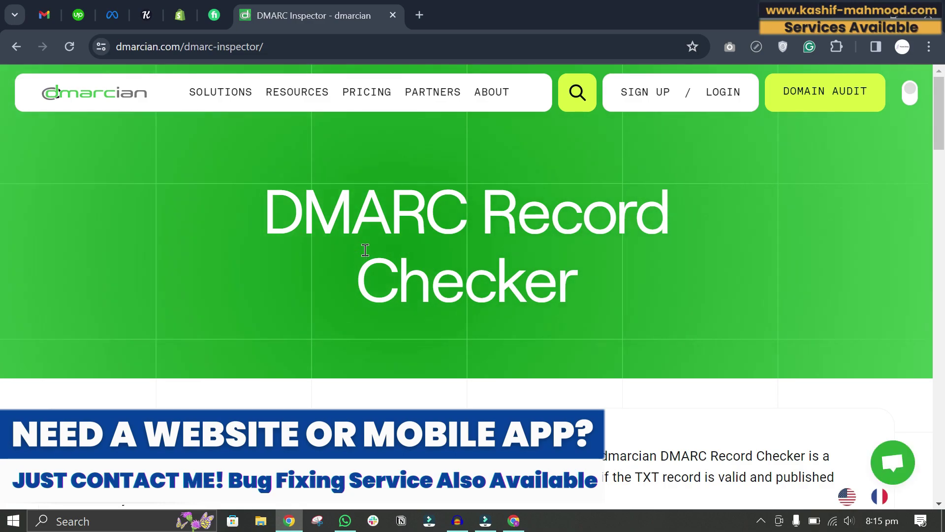
{"action": "key", "text": "ctrl+l"}
{"action": "left_click_drag", "start_coordinate": [938, 137], "coordinate": [940, 241]}
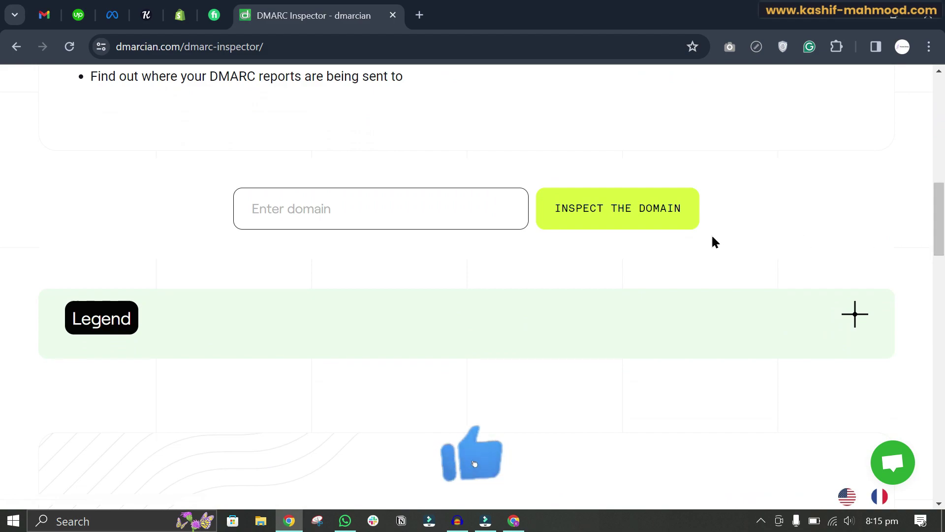
{"action": "right_click", "coordinate": [316, 211]}
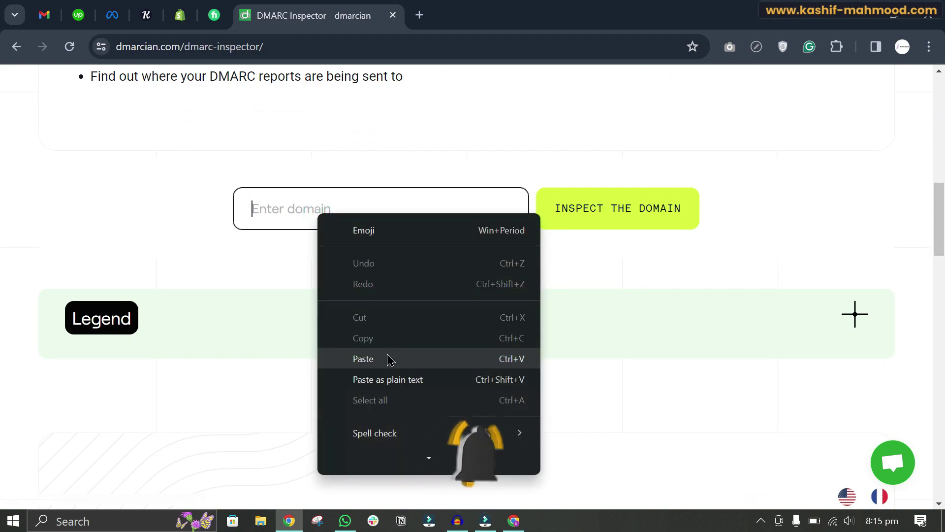
{"action": "left_click", "coordinate": [387, 359]}
{"action": "left_click", "coordinate": [598, 207]}
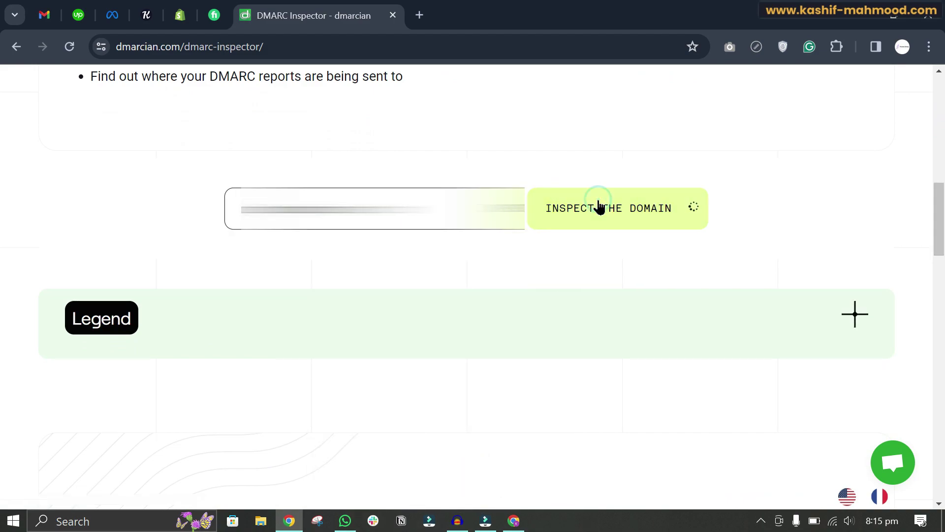